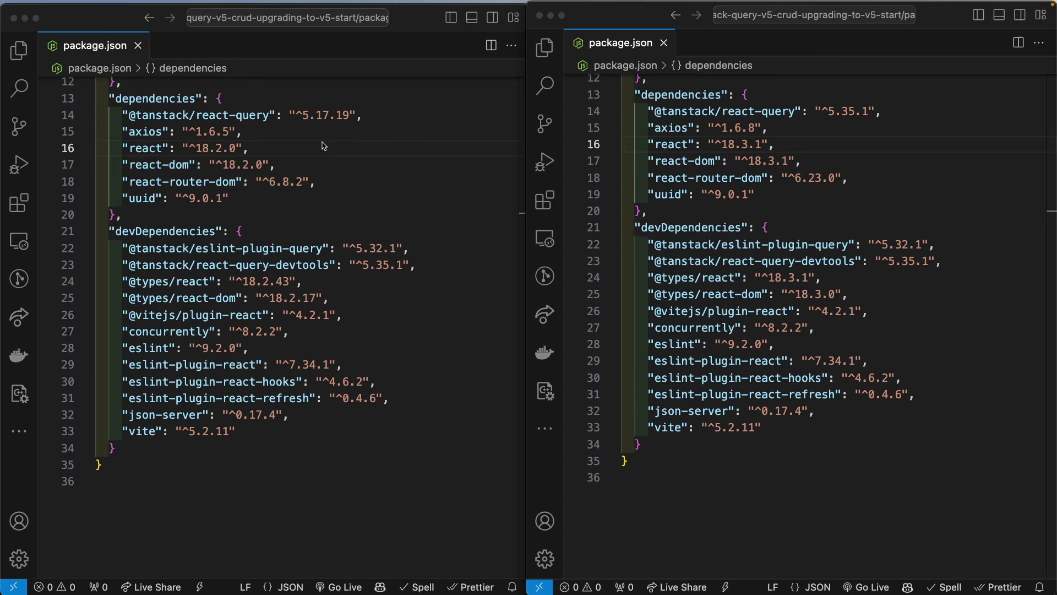
Compare the react dependency lines in both package.json files: 18.2.0 versus 18.3.1
{"action": "left_click", "coordinate": [267, 148]}
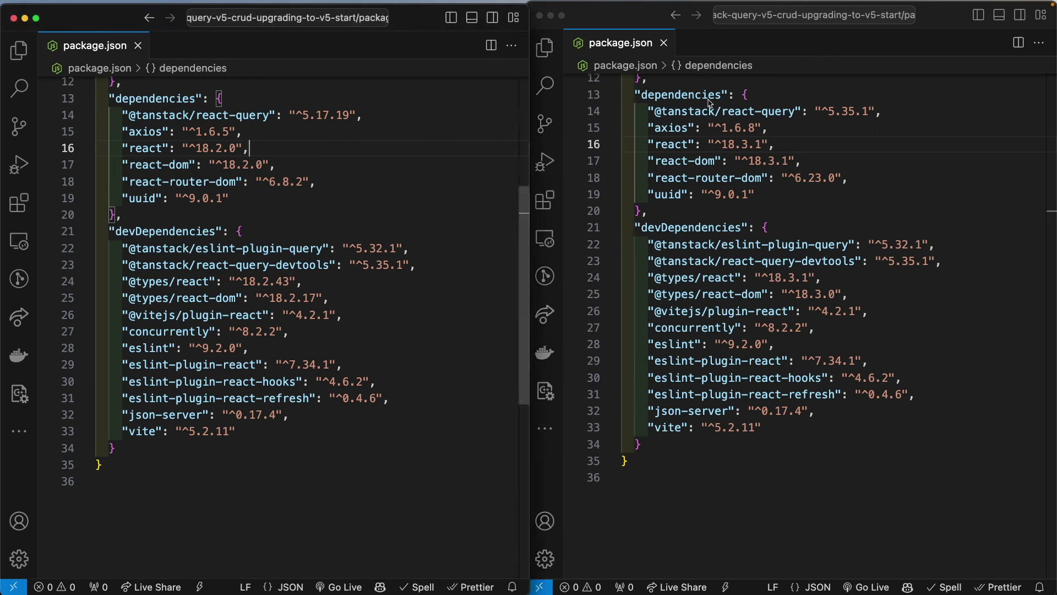
{"action": "left_click", "coordinate": [788, 144]}
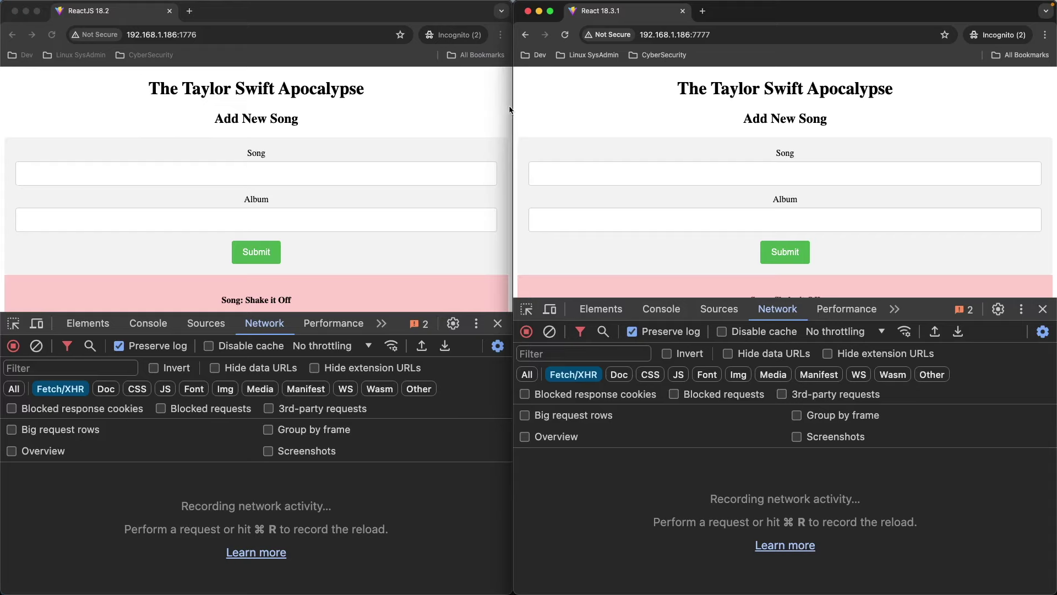
Bring the React 18.2 window forward and widen it across the screen
{"action": "left_click_drag", "start_coordinate": [513, 108], "coordinate": [524, 108]}
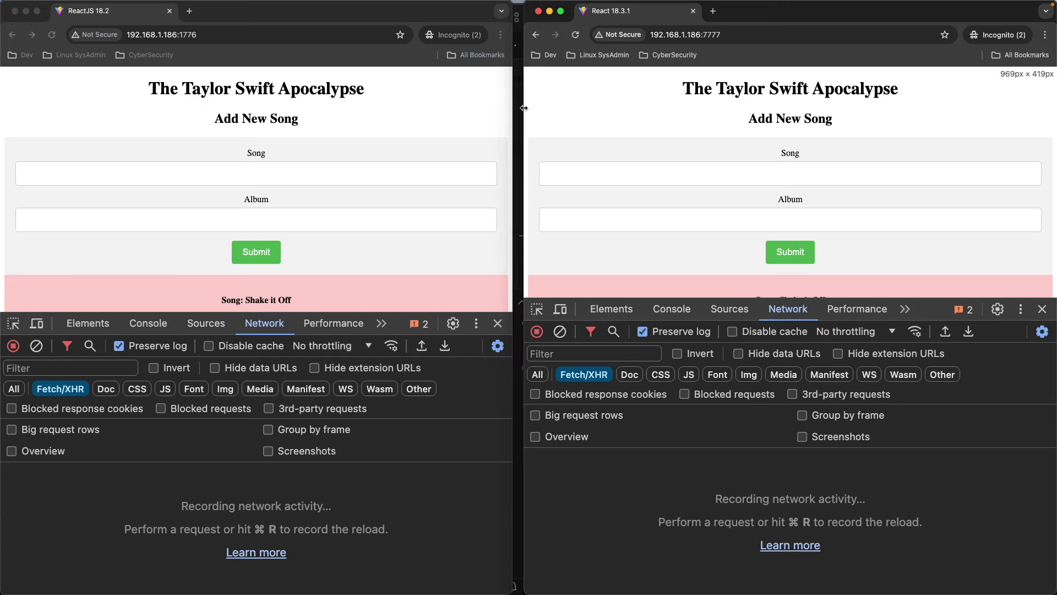
{"action": "left_click", "coordinate": [511, 113]}
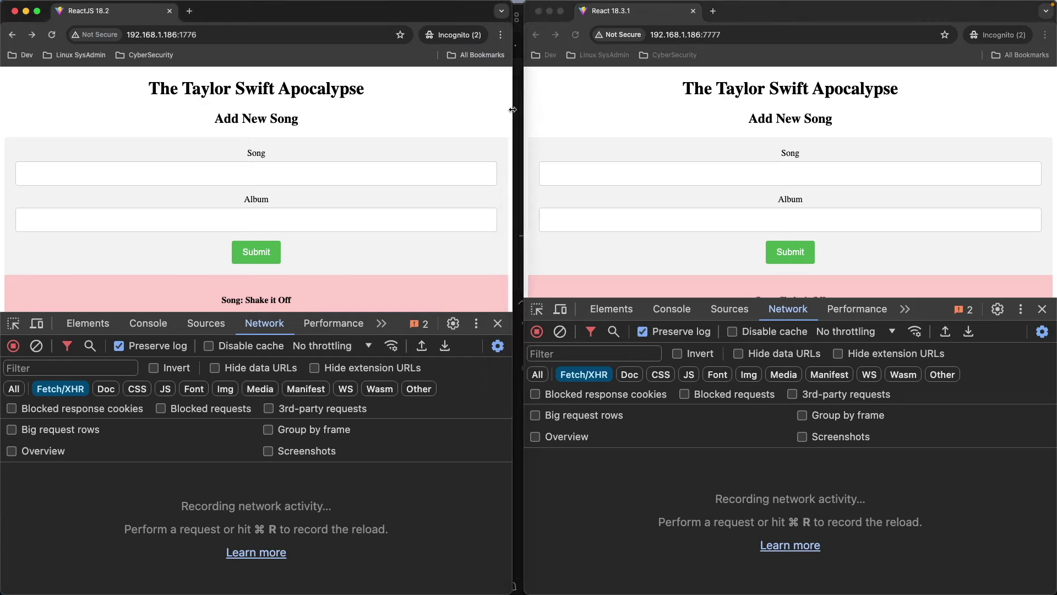
{"action": "left_click_drag", "start_coordinate": [511, 113], "coordinate": [1003, 100]}
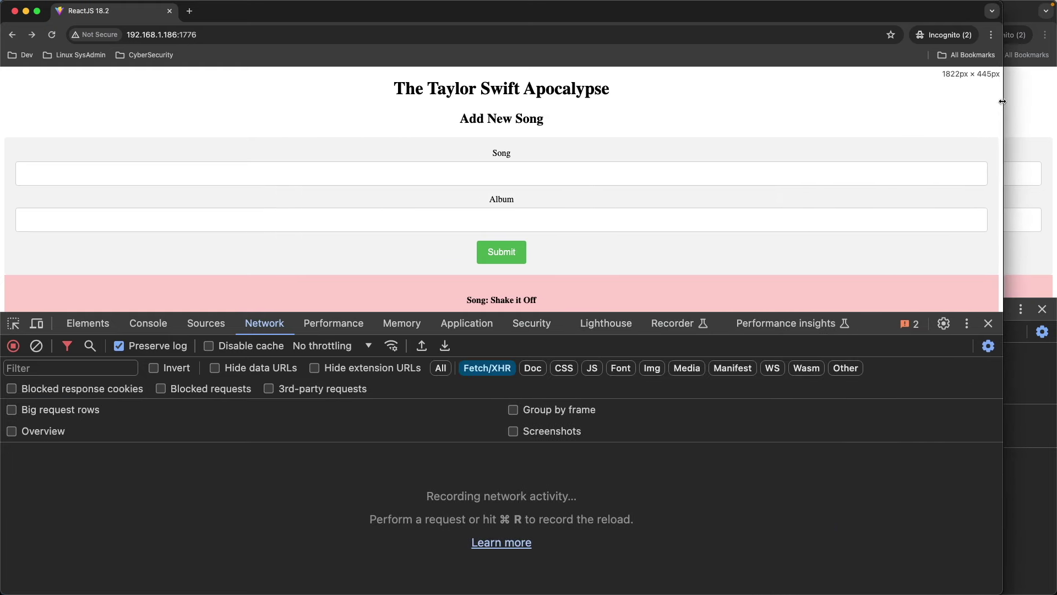
Run Empty Cache and Hard Reload three times on the 18.2 page, then restore half width
{"action": "right_click", "coordinate": [54, 38]}
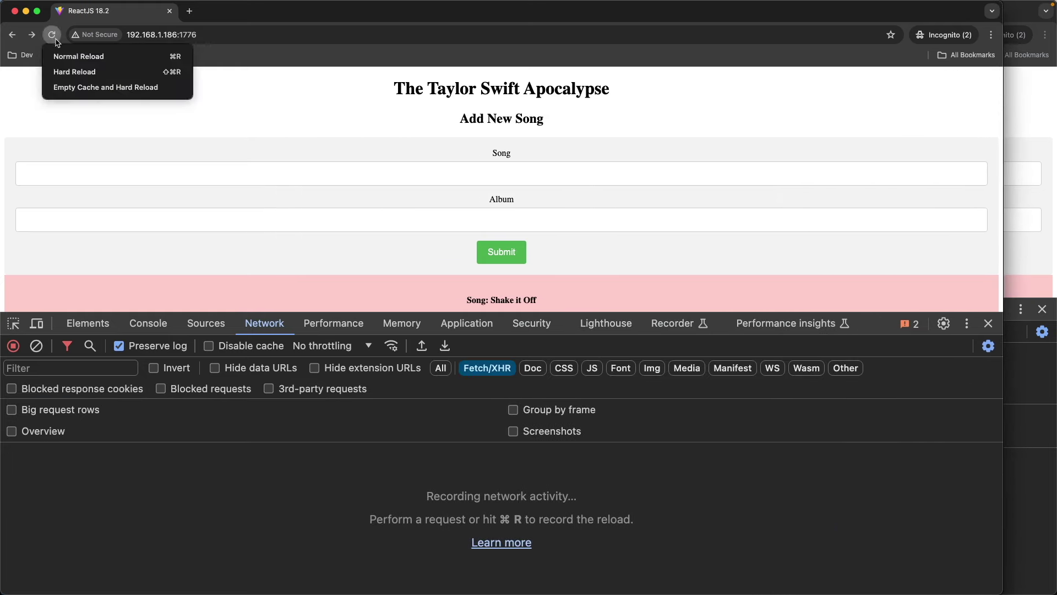
{"action": "left_click", "coordinate": [87, 86]}
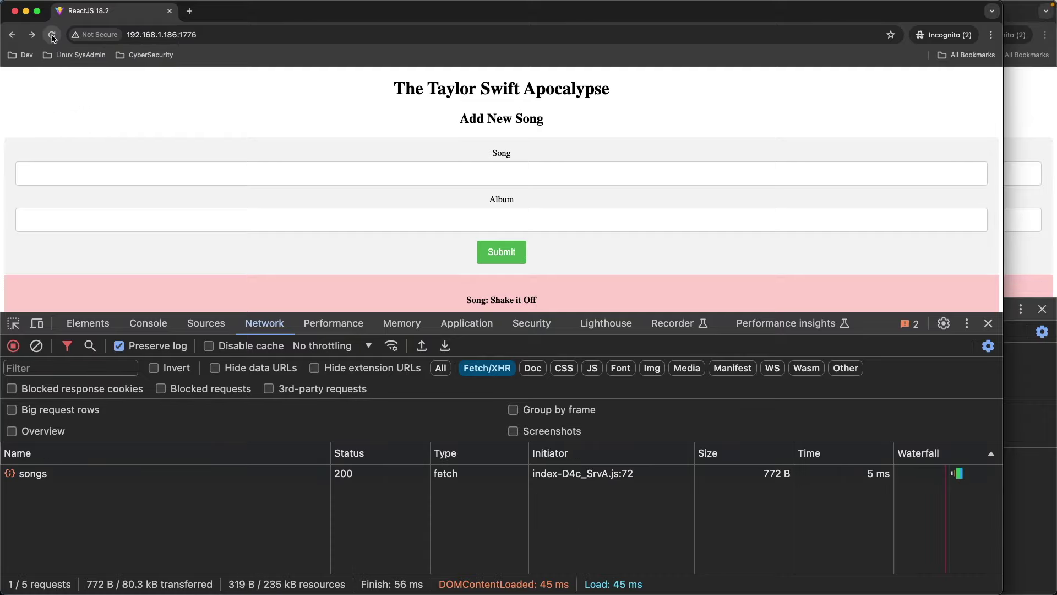
{"action": "right_click", "coordinate": [54, 38]}
{"action": "left_click", "coordinate": [77, 85]}
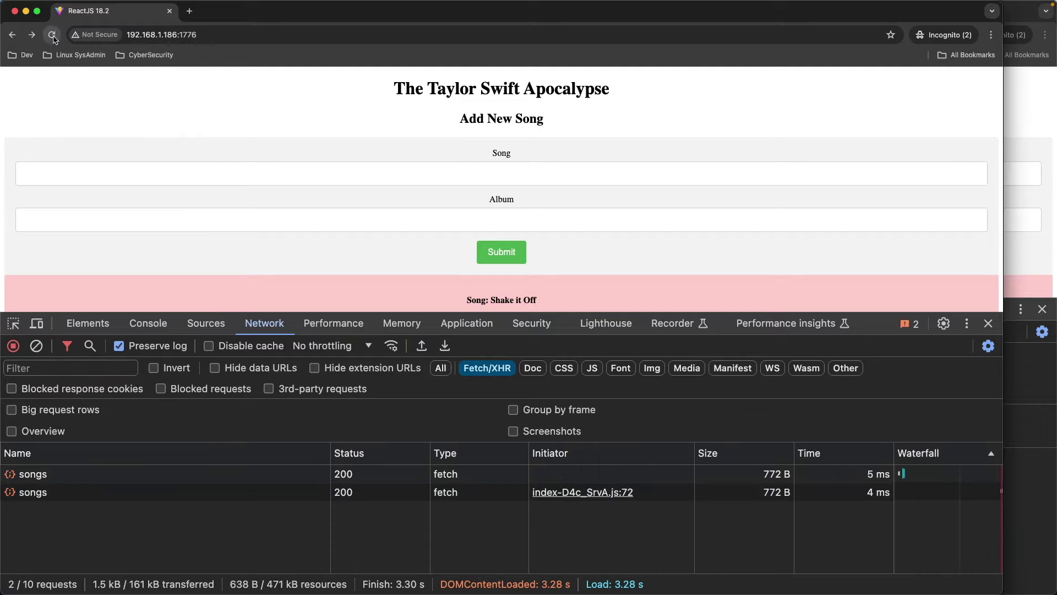
{"action": "right_click", "coordinate": [53, 38]}
{"action": "left_click", "coordinate": [76, 87]}
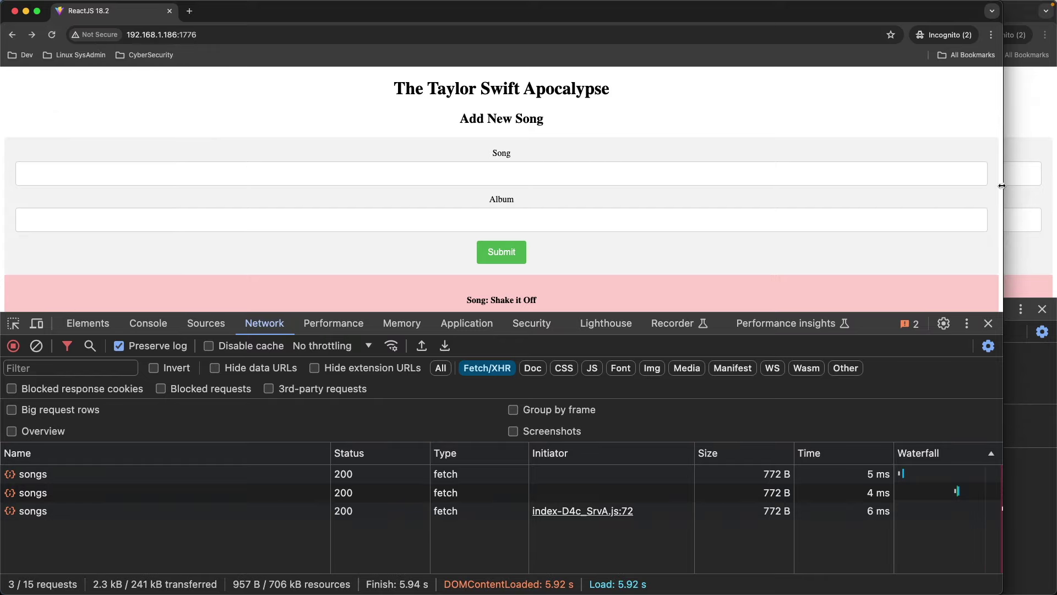
{"action": "left_click_drag", "start_coordinate": [1003, 185], "coordinate": [522, 168]}
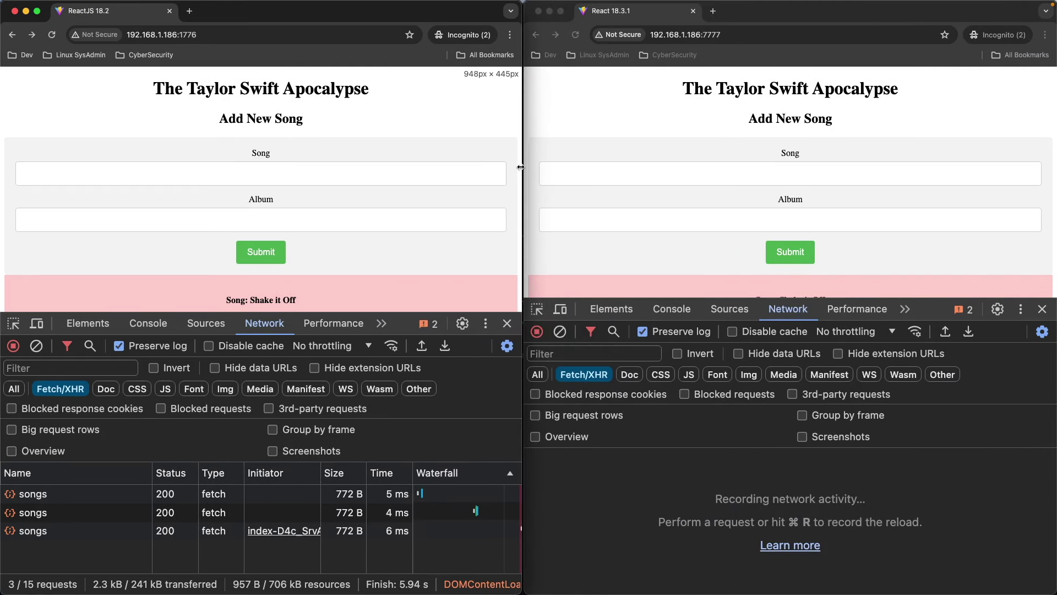
Widen the React 18.3.1 window, Empty Cache and Hard Reload it three times, then shrink it
{"action": "left_click", "coordinate": [564, 133]}
{"action": "left_click_drag", "start_coordinate": [524, 122], "coordinate": [49, 143]}
{"action": "right_click", "coordinate": [100, 34]}
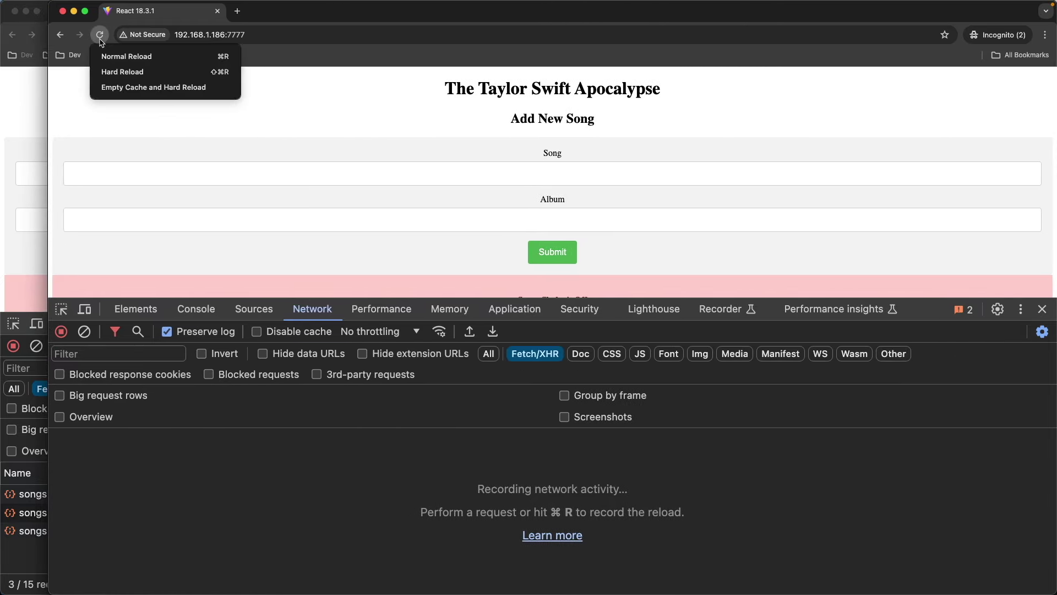
{"action": "left_click", "coordinate": [121, 88]}
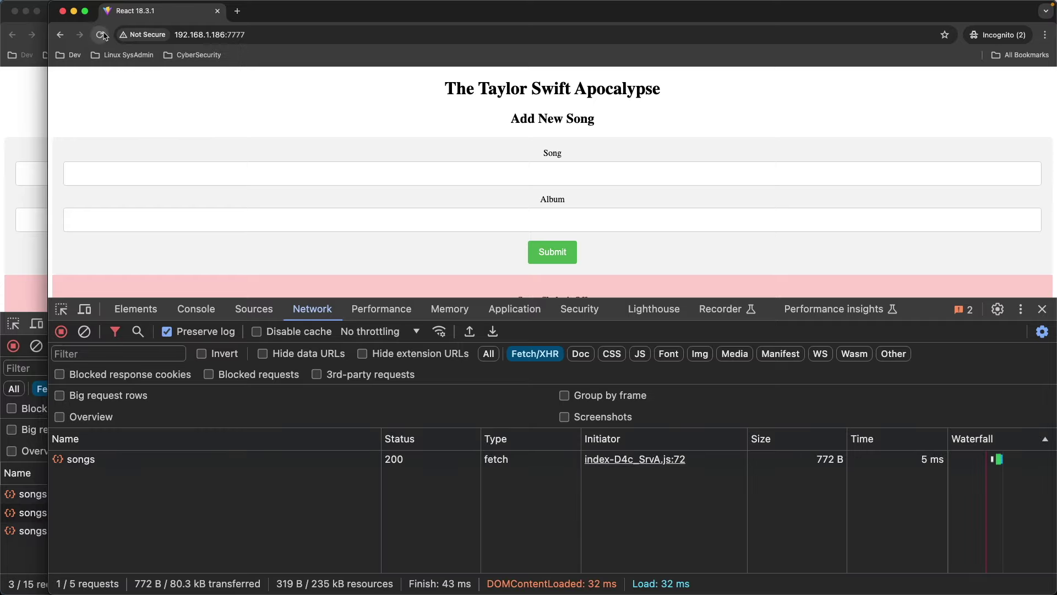
{"action": "right_click", "coordinate": [102, 35]}
{"action": "left_click", "coordinate": [120, 87]}
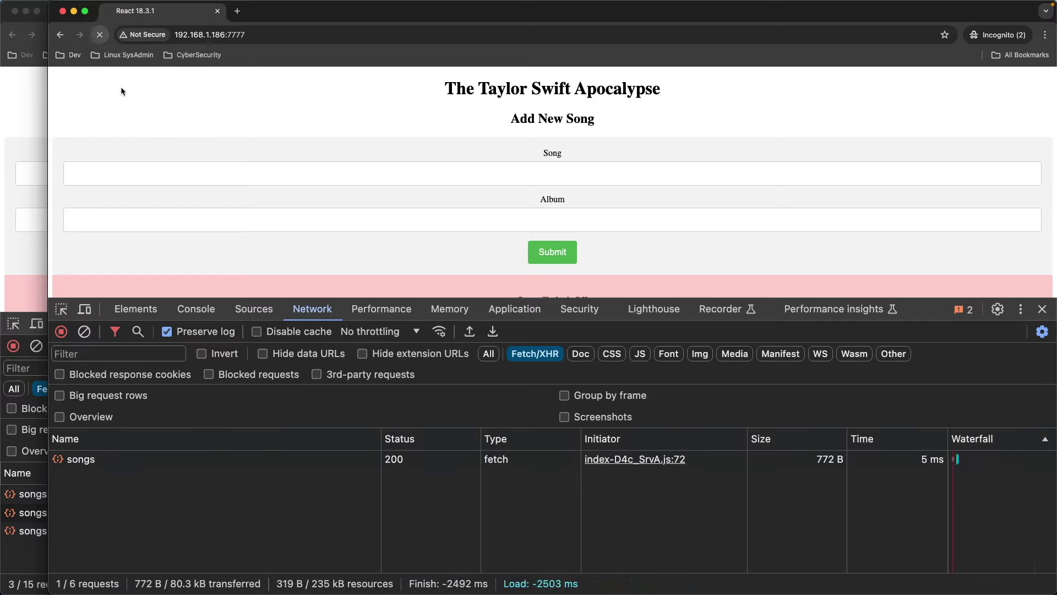
{"action": "right_click", "coordinate": [100, 35]}
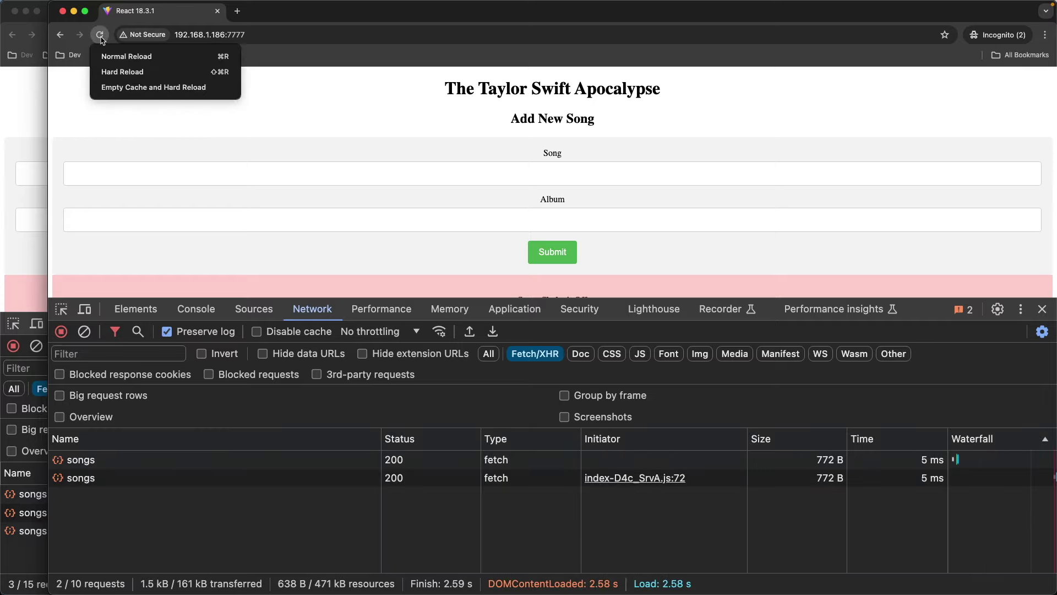
{"action": "left_click", "coordinate": [120, 84]}
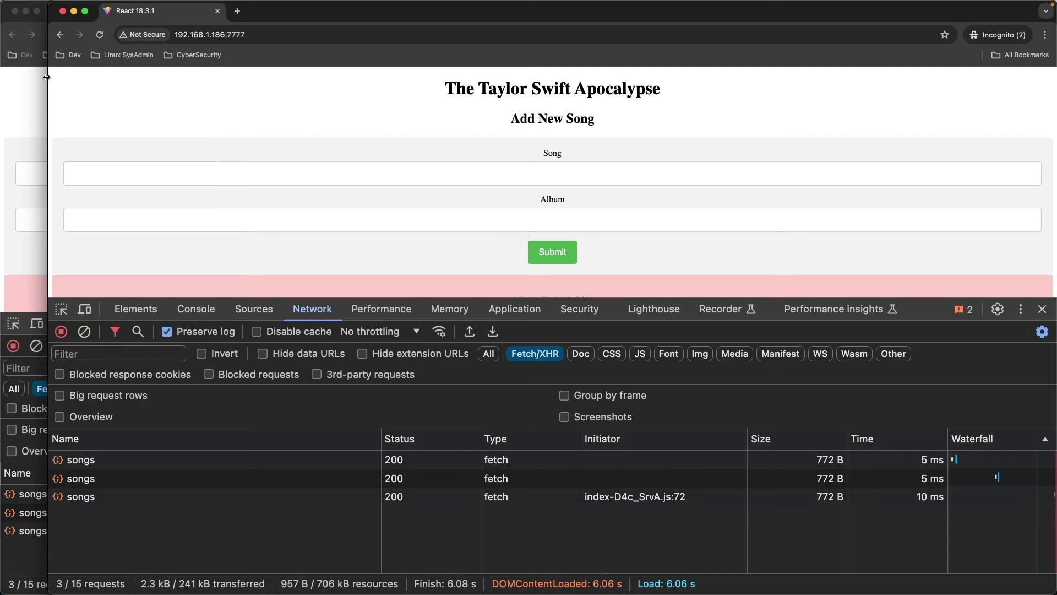
{"action": "left_click_drag", "start_coordinate": [49, 75], "coordinate": [527, 42]}
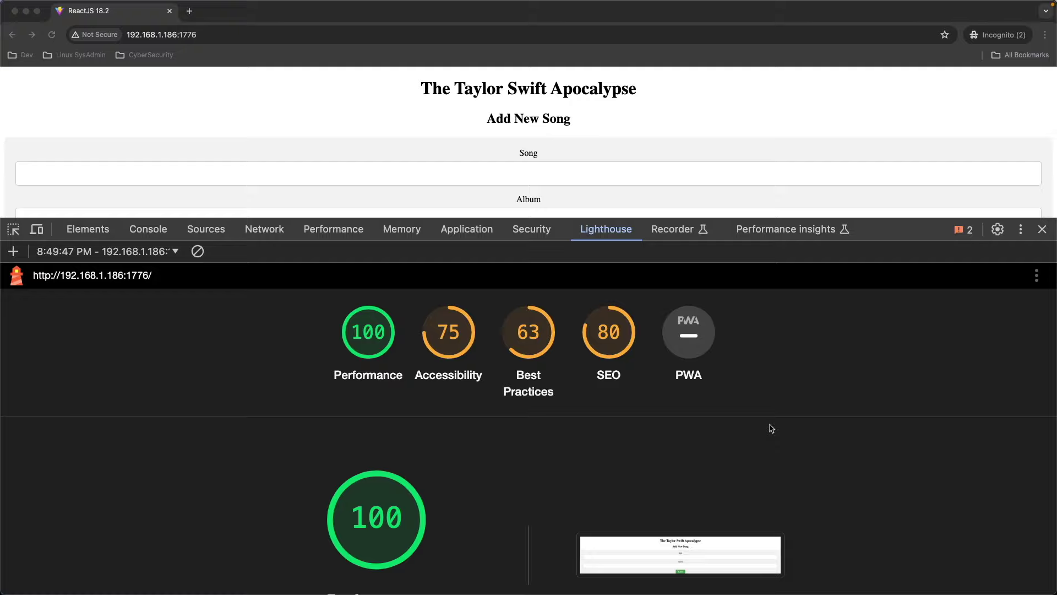
Scroll down through all the React 18.2 Lighthouse report sections, then back up slightly
{"action": "scroll", "coordinate": [771, 429], "scroll_direction": "down", "scroll_amount": 5}
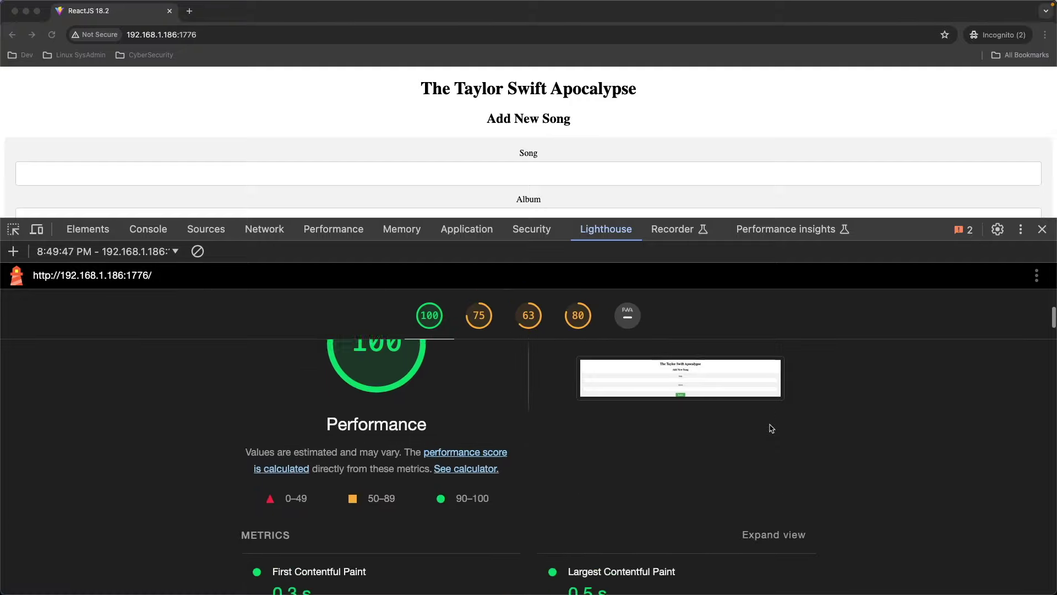
{"action": "scroll", "coordinate": [772, 428], "scroll_direction": "down", "scroll_amount": 10}
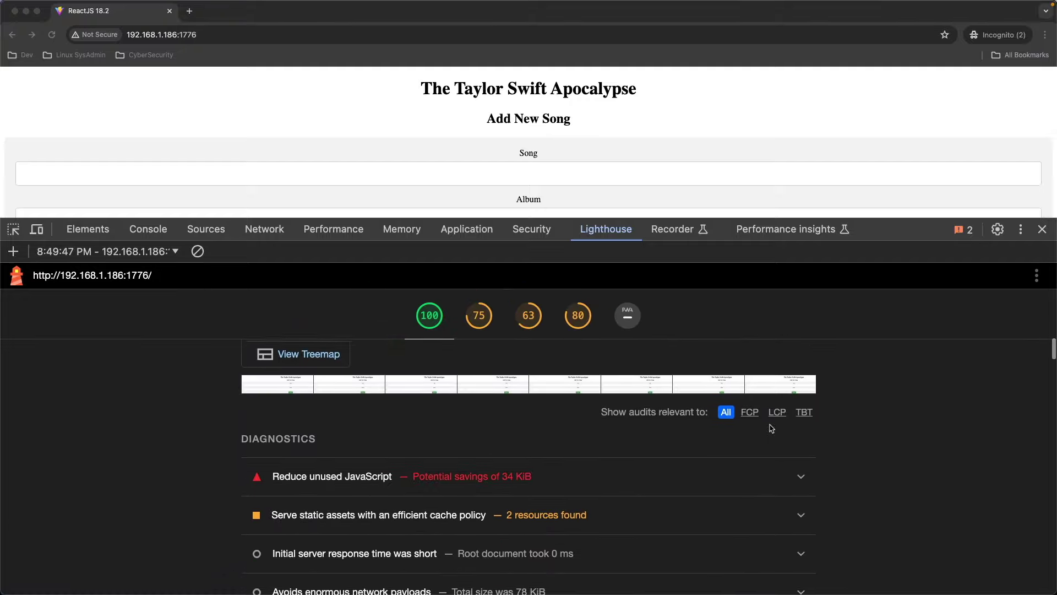
{"action": "scroll", "coordinate": [771, 428], "scroll_direction": "down", "scroll_amount": 10}
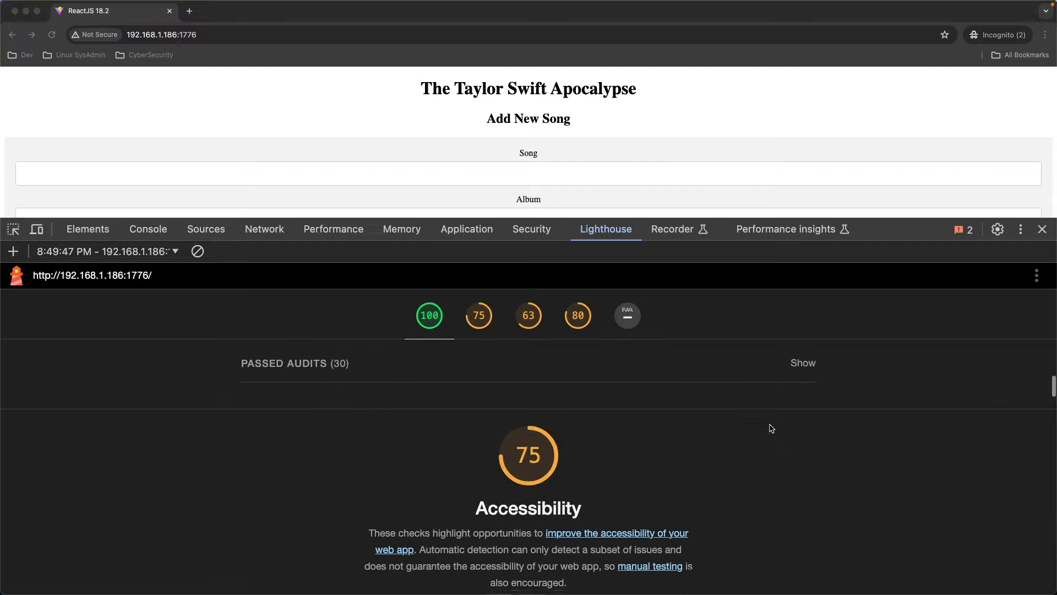
{"action": "scroll", "coordinate": [771, 428], "scroll_direction": "down", "scroll_amount": 10}
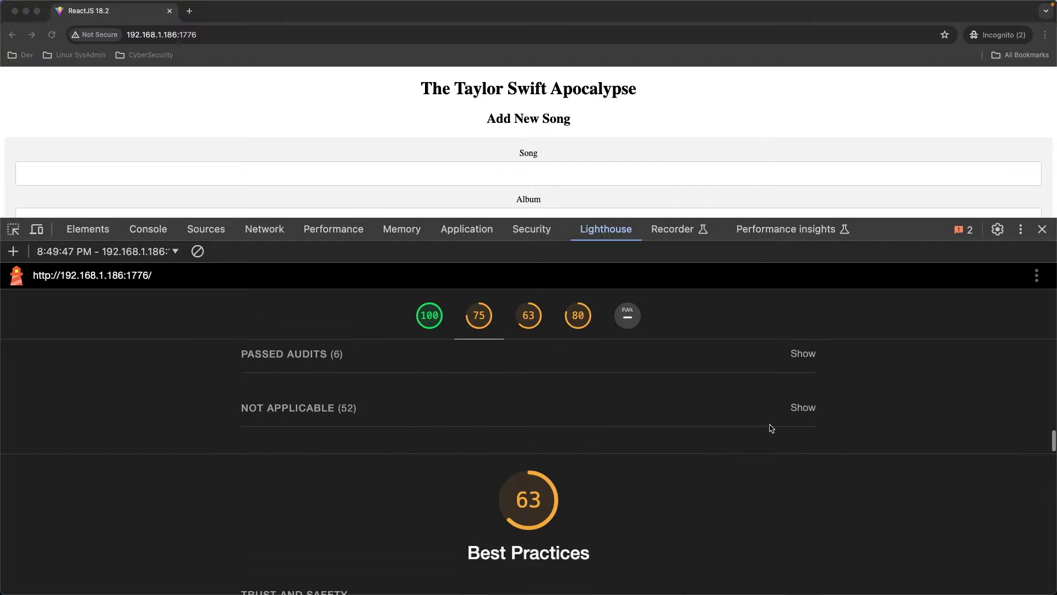
{"action": "scroll", "coordinate": [772, 428], "scroll_direction": "down", "scroll_amount": 10}
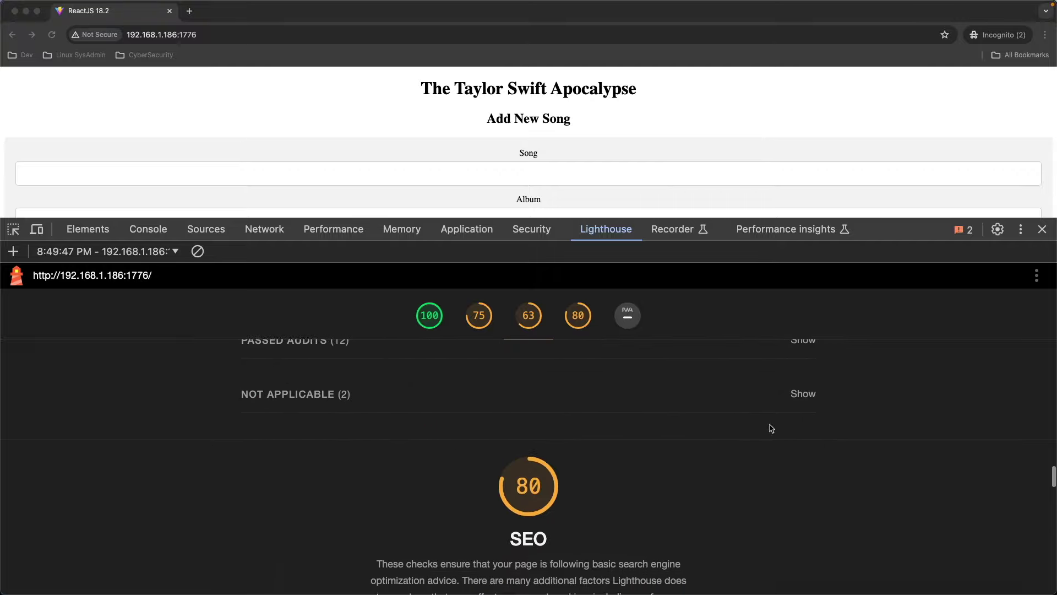
{"action": "scroll", "coordinate": [771, 429], "scroll_direction": "down", "scroll_amount": 10}
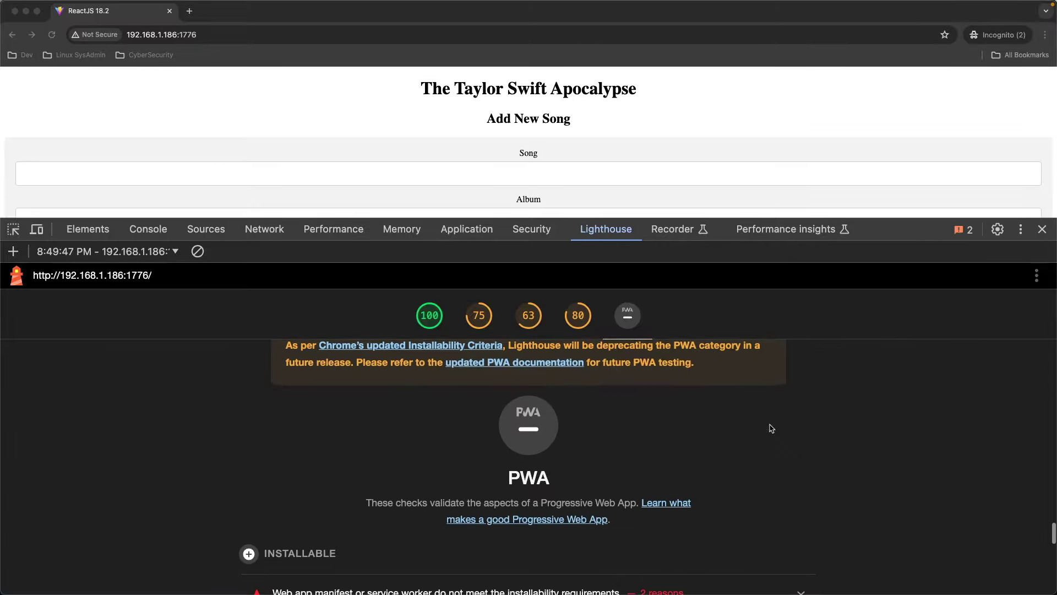
{"action": "scroll", "coordinate": [771, 429], "scroll_direction": "up", "scroll_amount": 20}
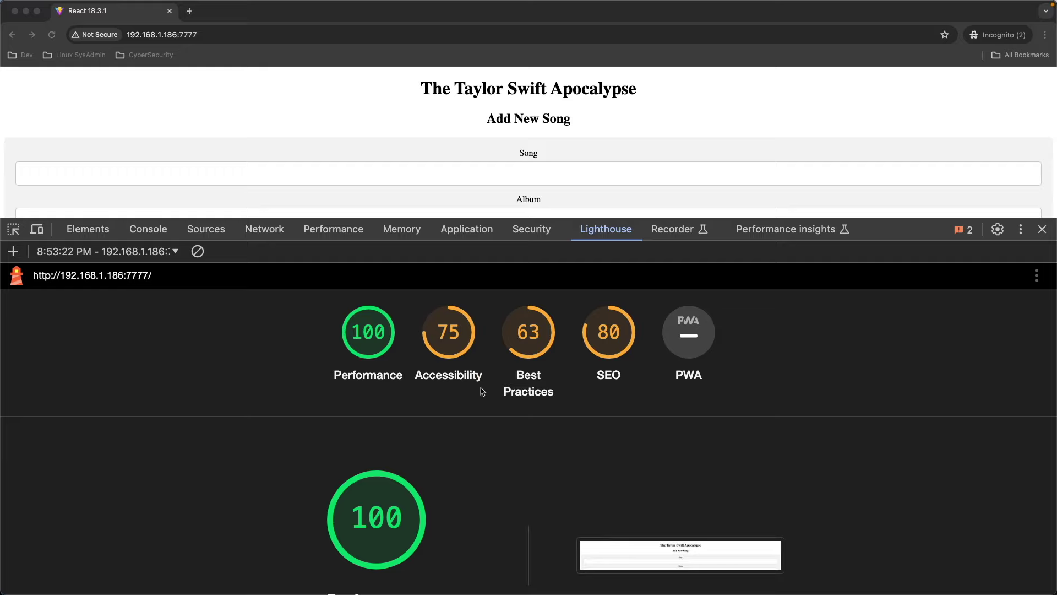
Review the 18.3.1 Performance metrics and Diagnostics, then close DevTools to reveal the song list
{"action": "scroll", "coordinate": [482, 391], "scroll_direction": "down", "scroll_amount": 6}
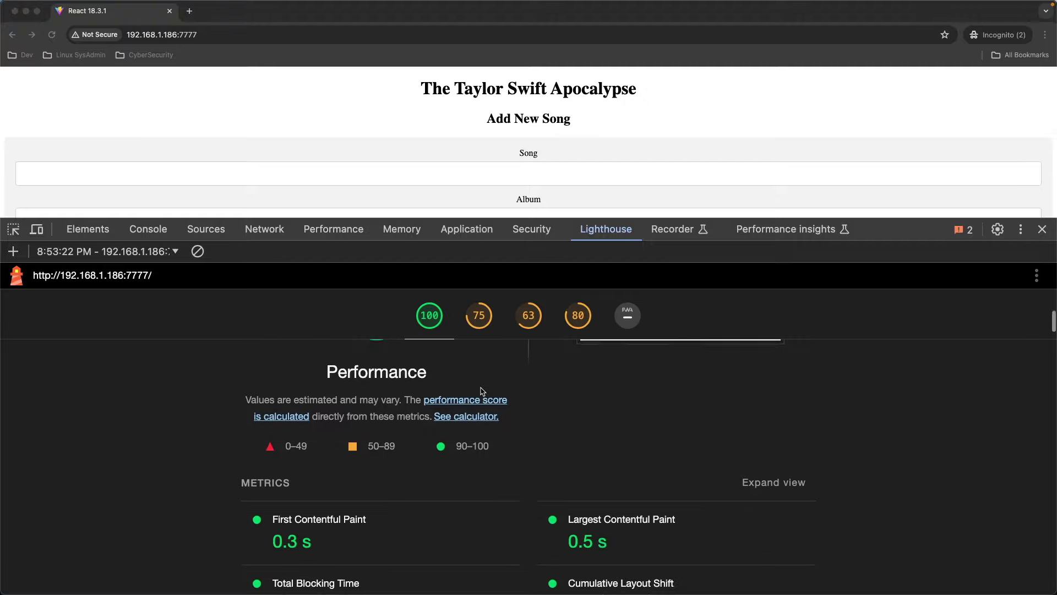
{"action": "scroll", "coordinate": [482, 391], "scroll_direction": "down", "scroll_amount": 6}
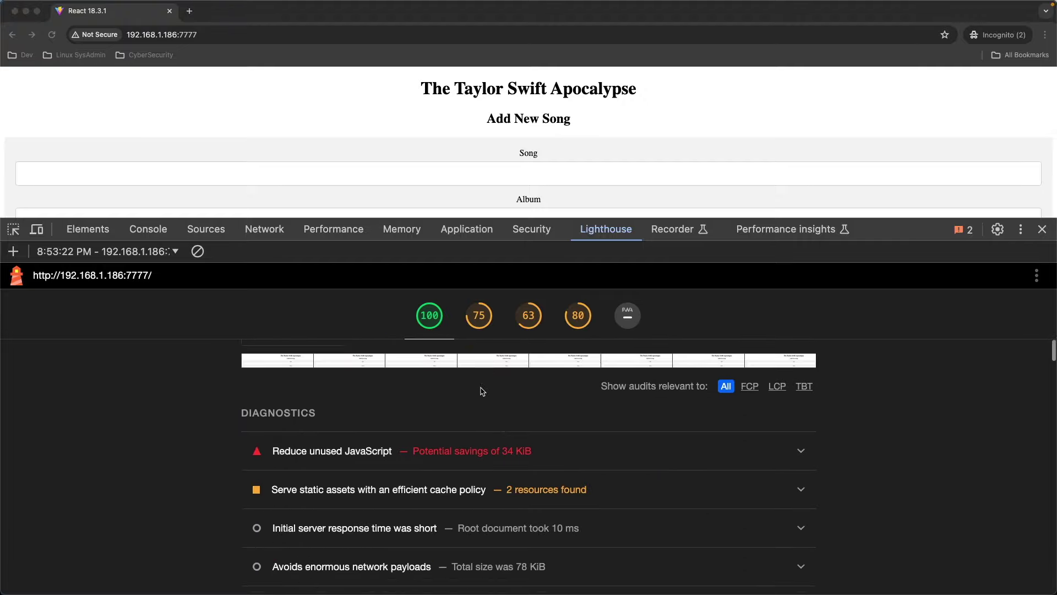
{"action": "scroll", "coordinate": [482, 390], "scroll_direction": "down", "scroll_amount": 5}
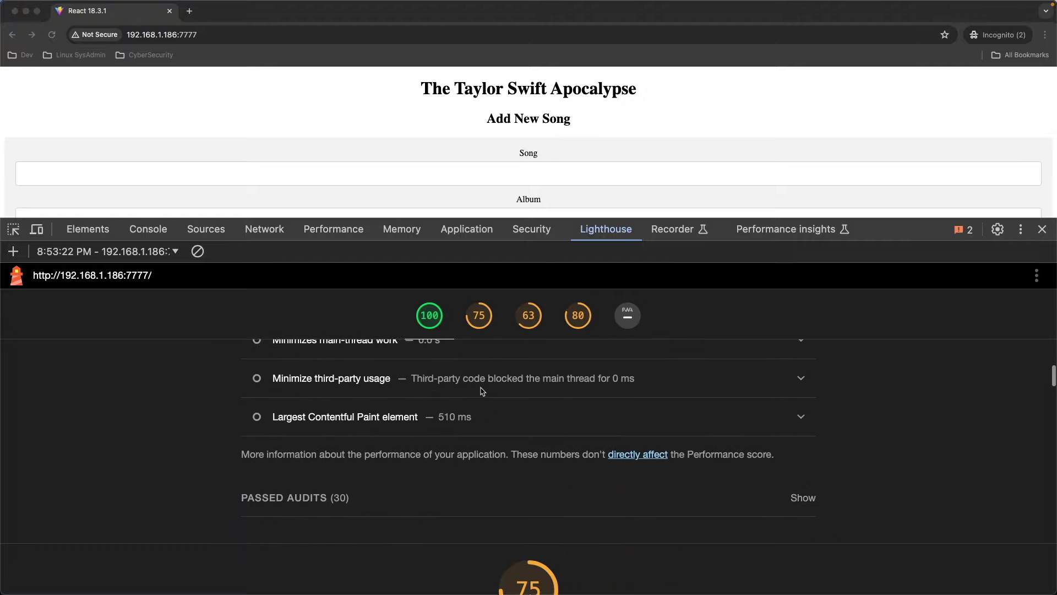
{"action": "scroll", "coordinate": [482, 392], "scroll_direction": "up", "scroll_amount": 15}
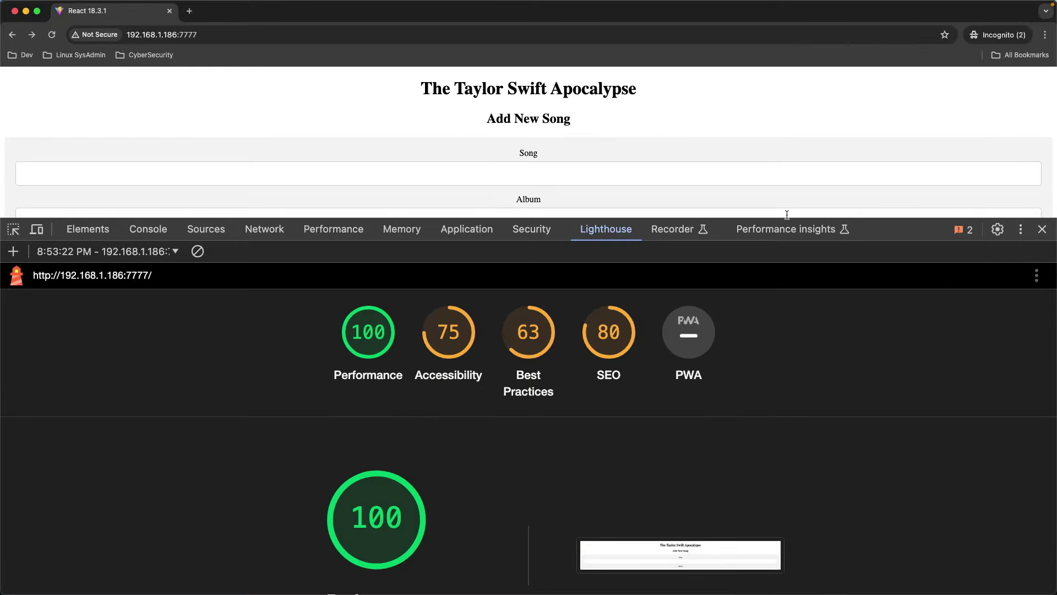
{"action": "left_click", "coordinate": [1042, 229]}
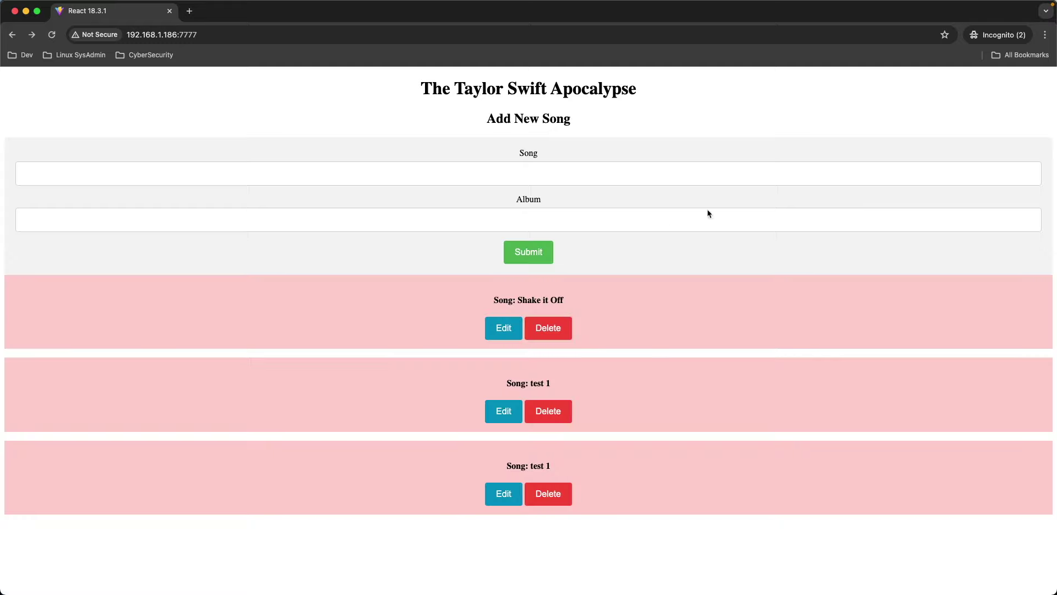